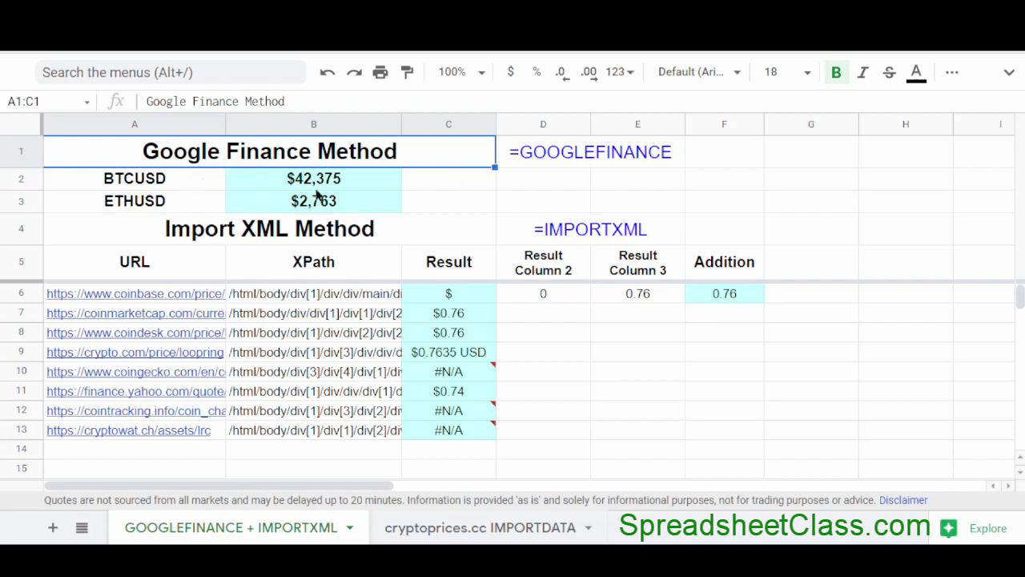
Examine the GOOGLEFINANCE formulas for BTCUSD and ETHUSD and the IMPORTXML formula in C6
{"action": "left_click", "coordinate": [368, 189]}
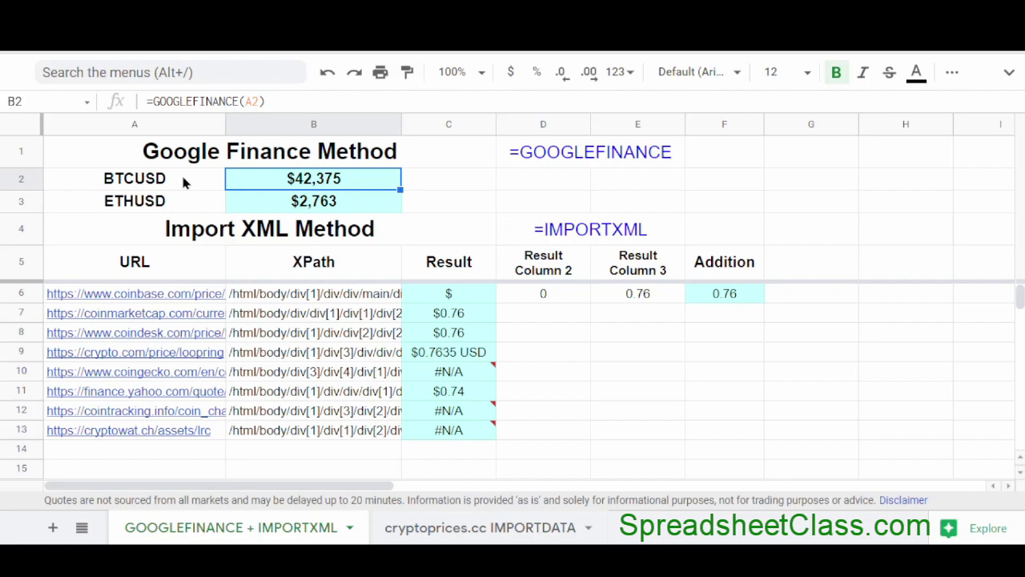
{"action": "left_click", "coordinate": [371, 209]}
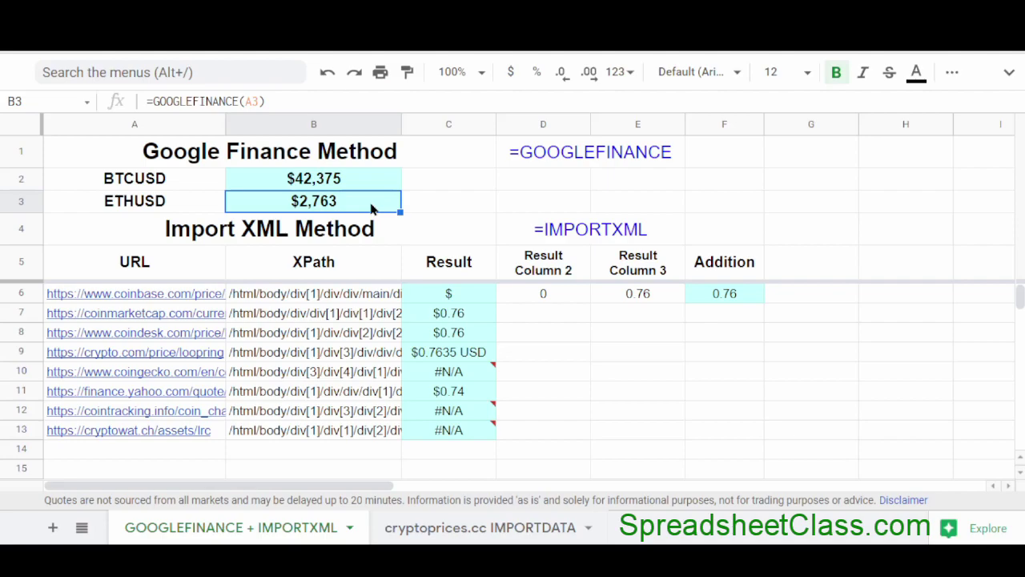
{"action": "left_click", "coordinate": [475, 302]}
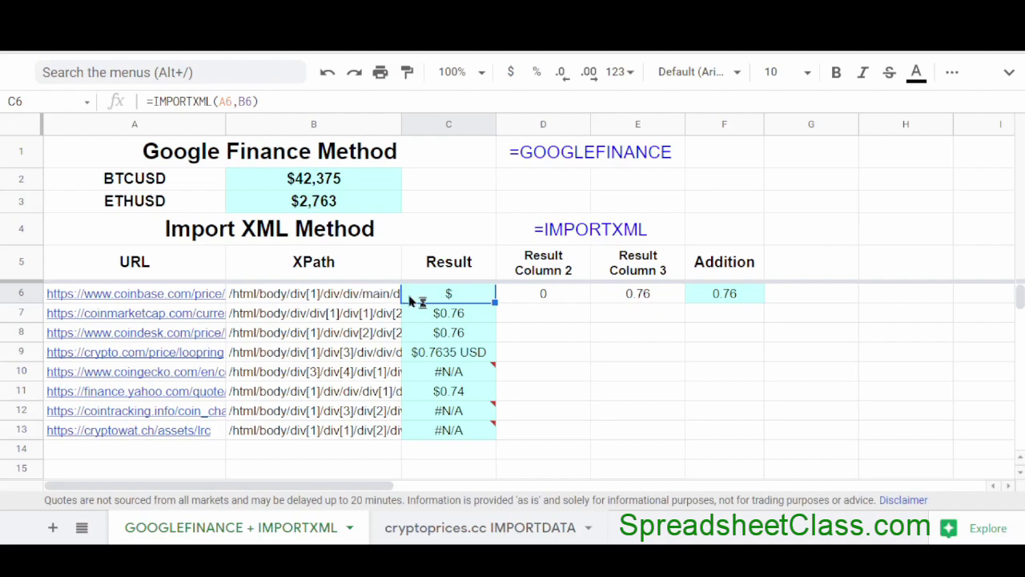
{"action": "mouse_move", "coordinate": [451, 434]}
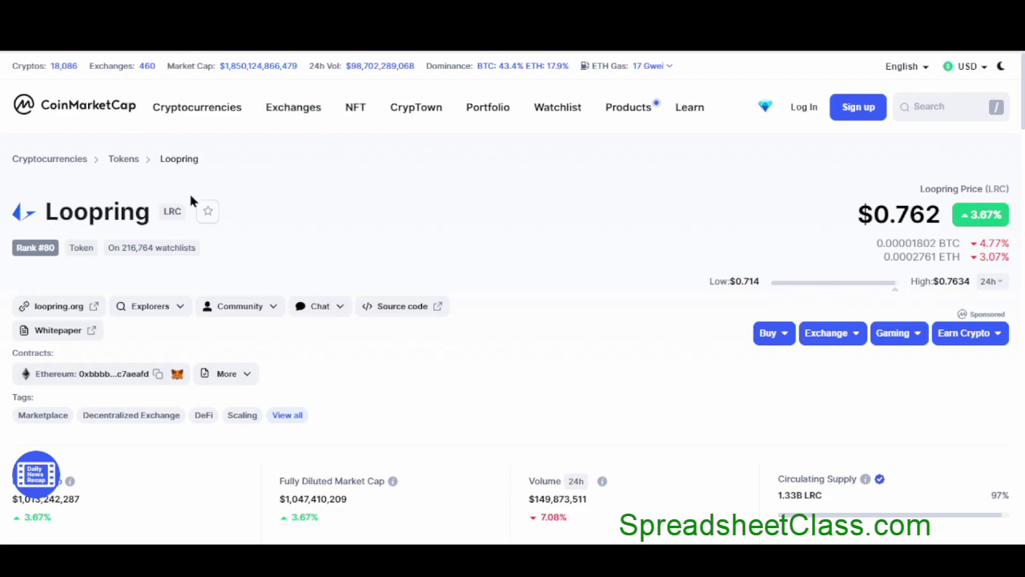
Inspect the Loopring price on the CoinMarketCap page and copy the full XPath of its span element
{"action": "right_click", "coordinate": [781, 212]}
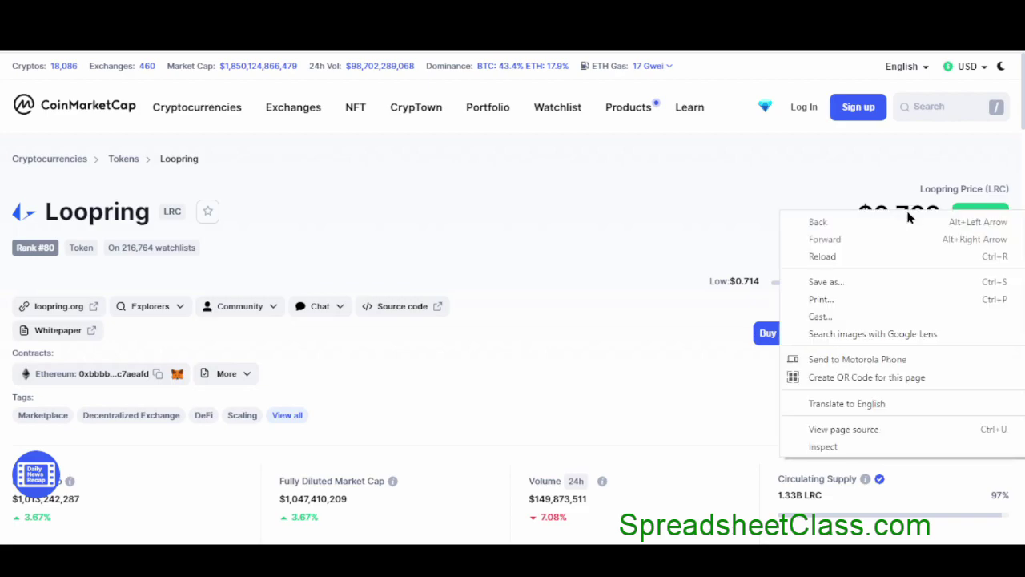
{"action": "left_click", "coordinate": [876, 449]}
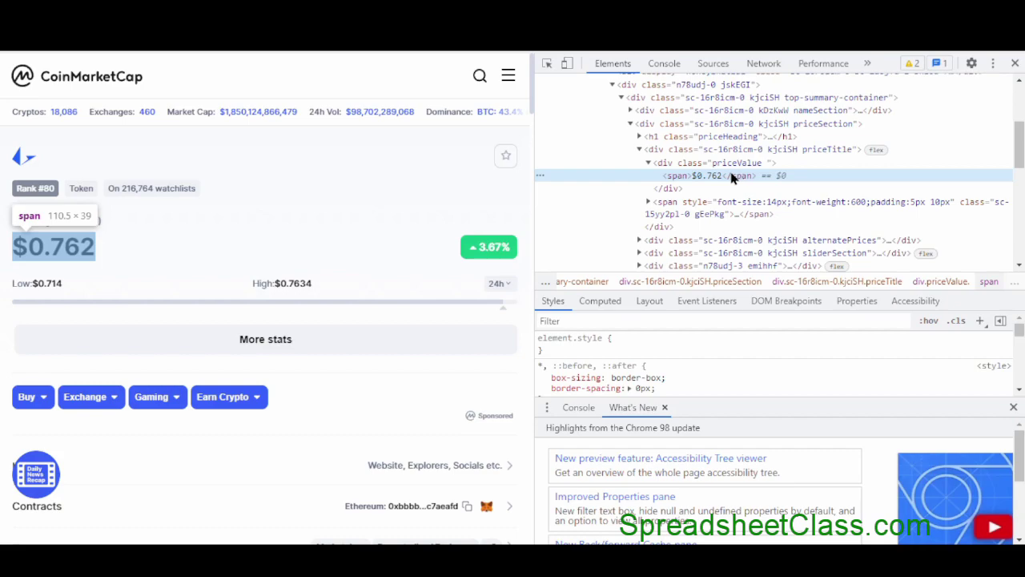
{"action": "right_click", "coordinate": [711, 180]}
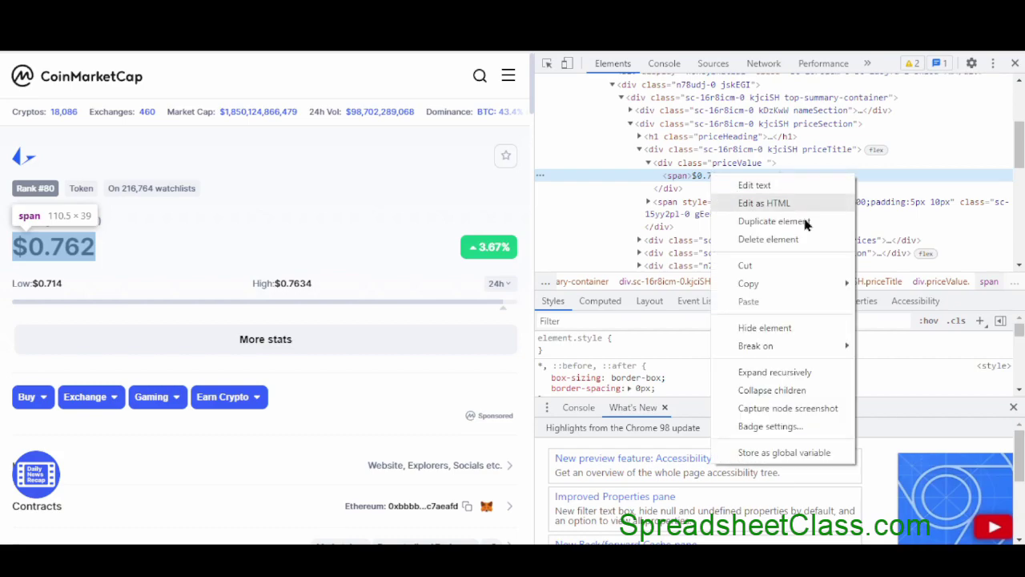
{"action": "mouse_move", "coordinate": [825, 286]}
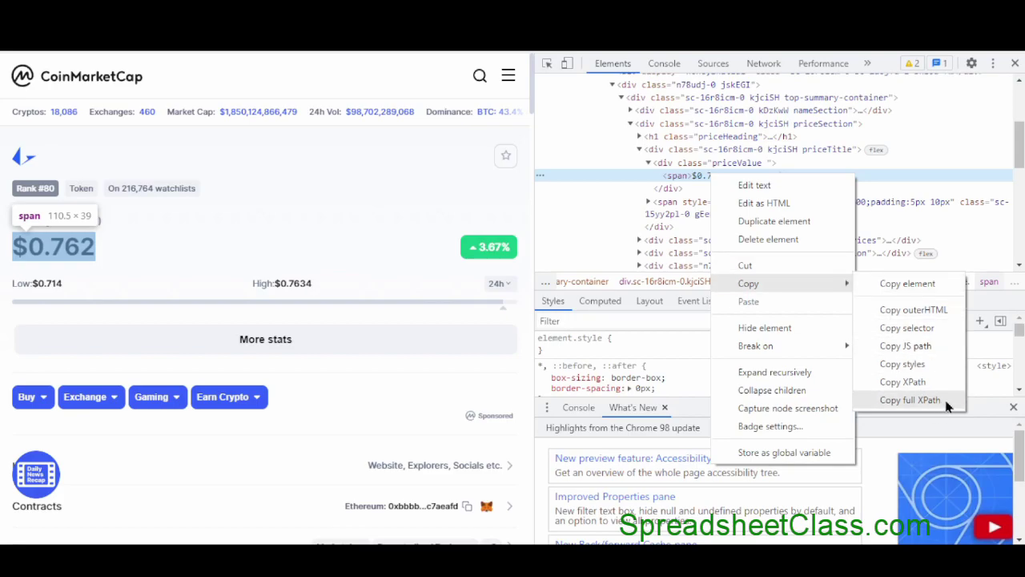
{"action": "left_click", "coordinate": [910, 400]}
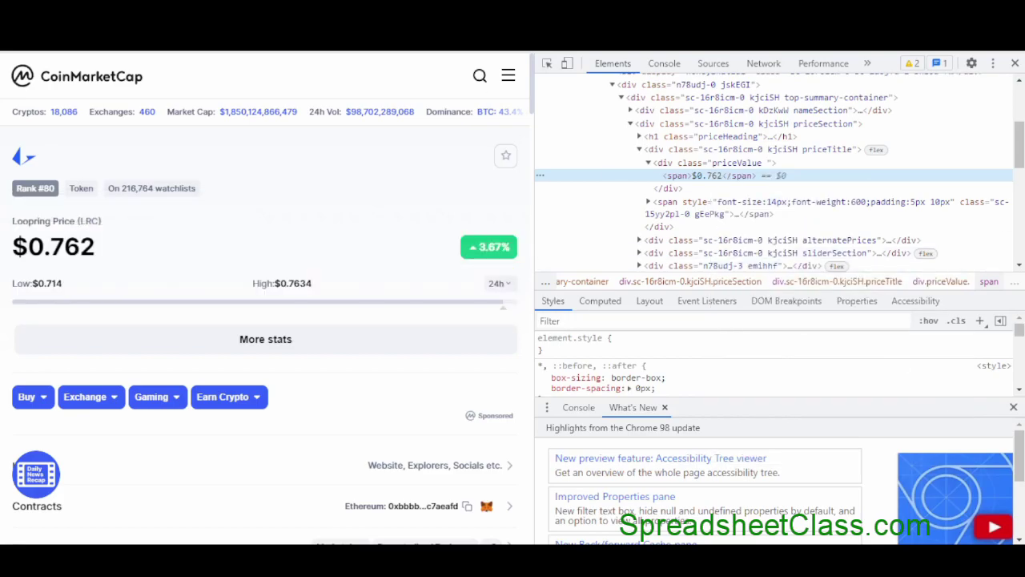
Switch back to the Google Sheets spreadsheet and paste the copied XPath into cell B7 for the CoinMarketCap URL
{"action": "left_click", "coordinate": [192, 44]}
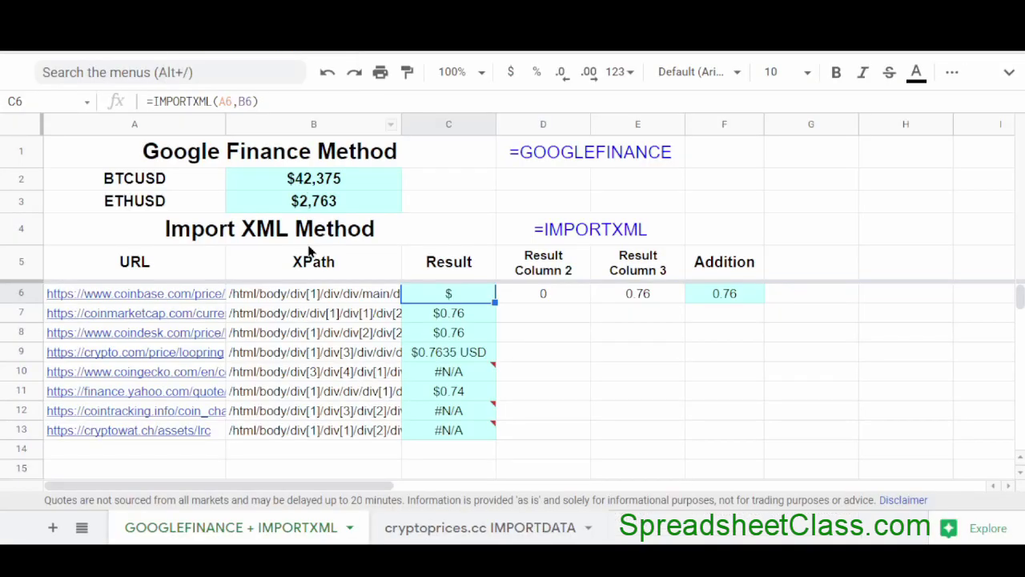
{"action": "left_click", "coordinate": [293, 319]}
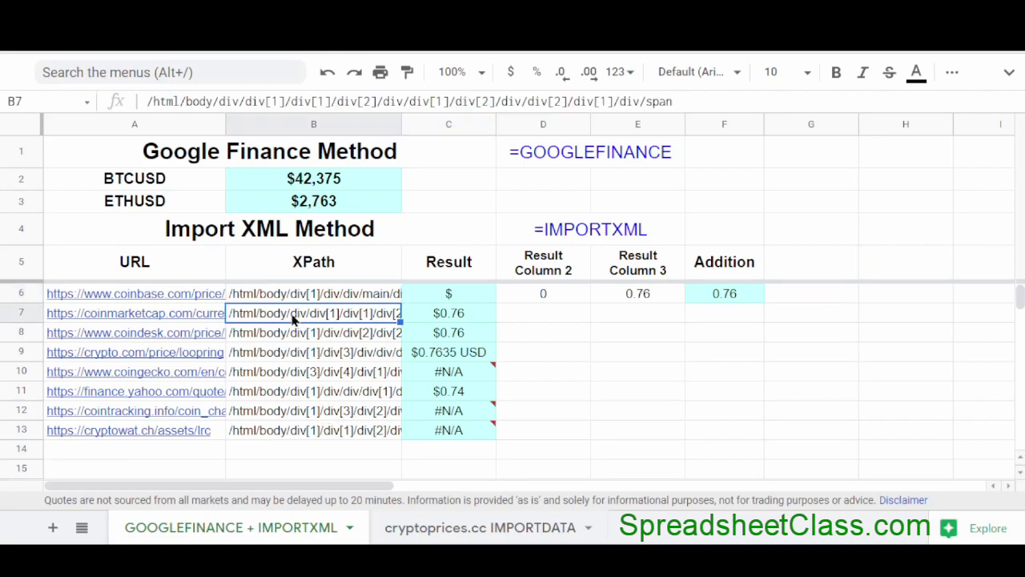
{"action": "key", "text": "ctrl+v"}
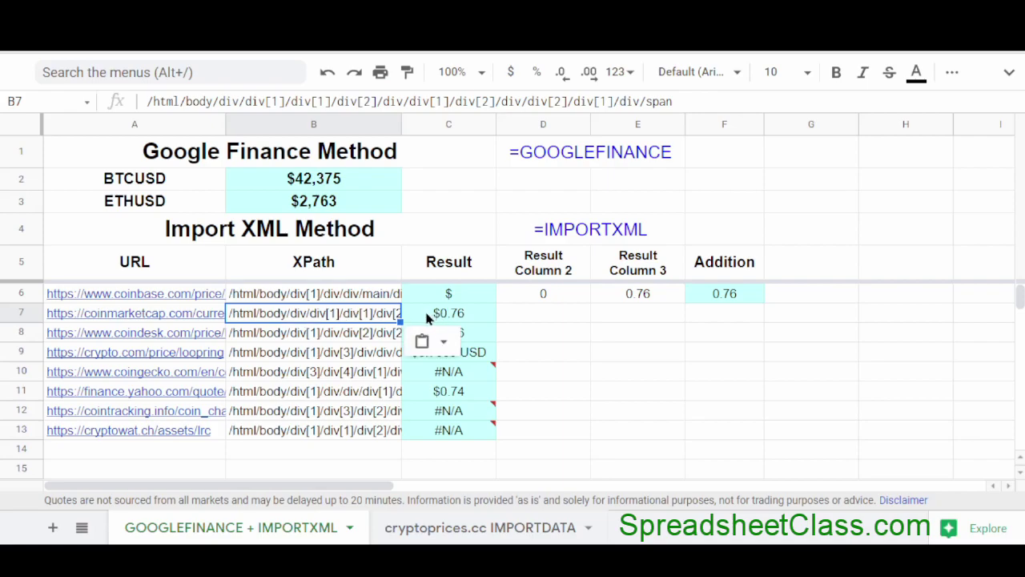
Review the CoinMarketCap URL in A7, the IMPORTXML formulas in C7 and C6, and the addition formula in F6
{"action": "left_click", "coordinate": [160, 315]}
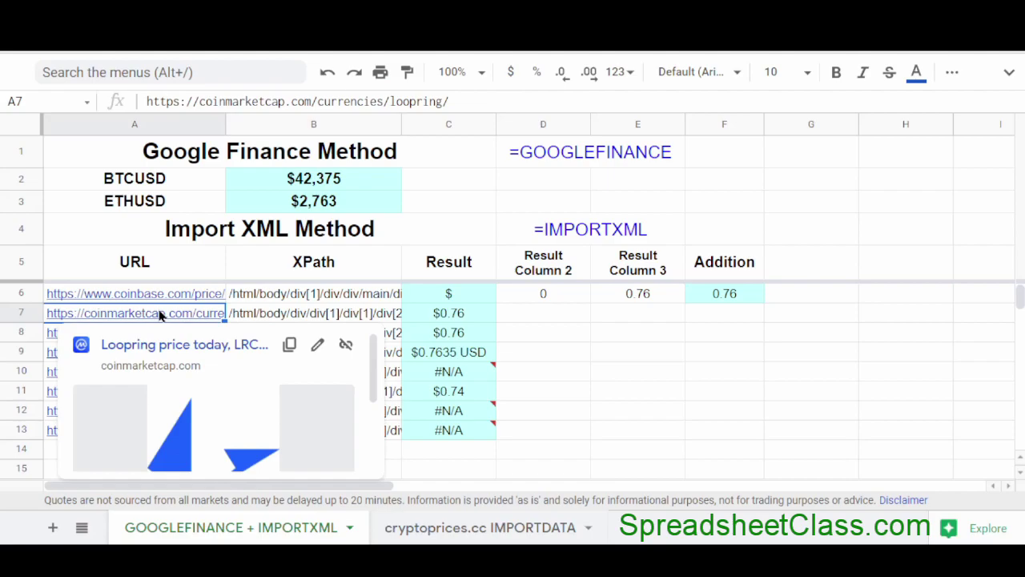
{"action": "left_click", "coordinate": [472, 316]}
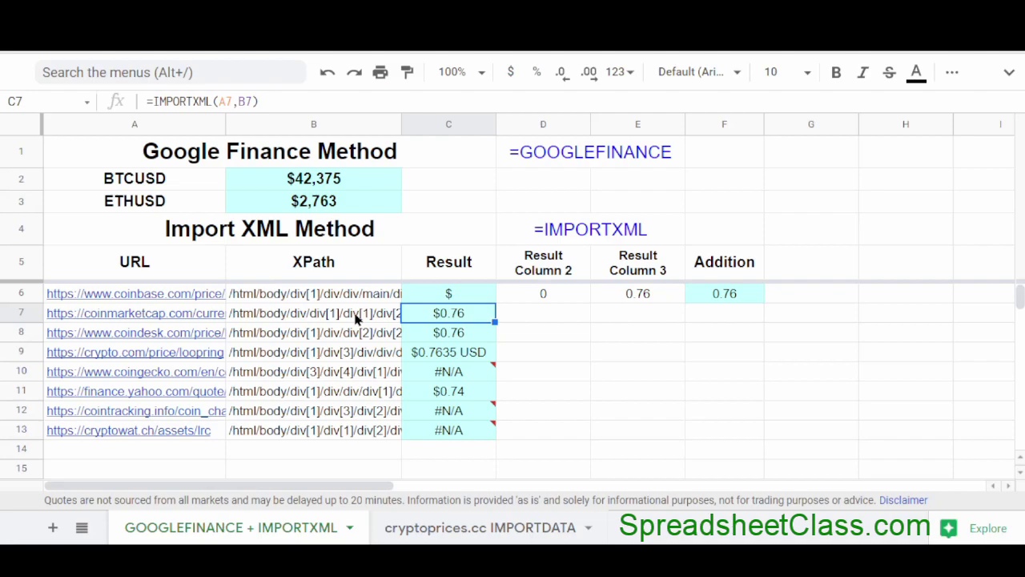
{"action": "left_click", "coordinate": [474, 298]}
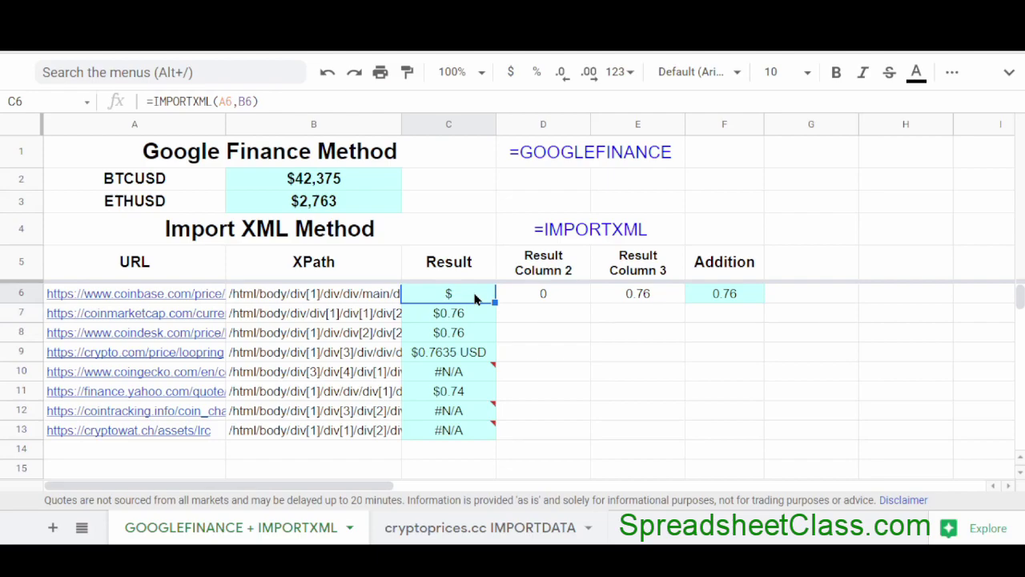
{"action": "left_click", "coordinate": [735, 295]}
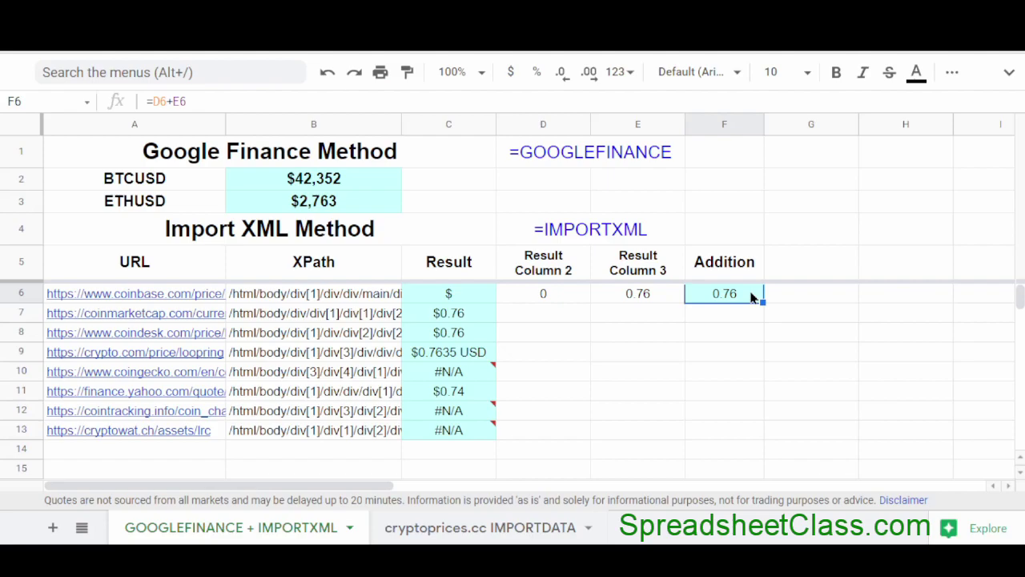
Go to the cryptoprices.cc IMPORTDATA sheet and read the price formula instructions on the cryptoprices.cc website
{"action": "left_click", "coordinate": [504, 527]}
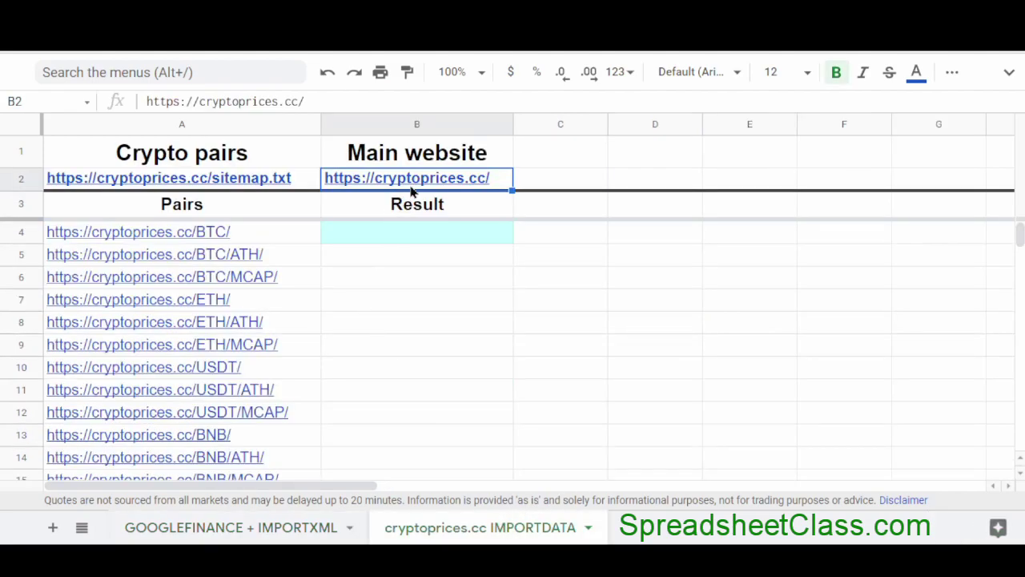
{"action": "mouse_move", "coordinate": [414, 186]}
{"action": "left_click", "coordinate": [520, 32]}
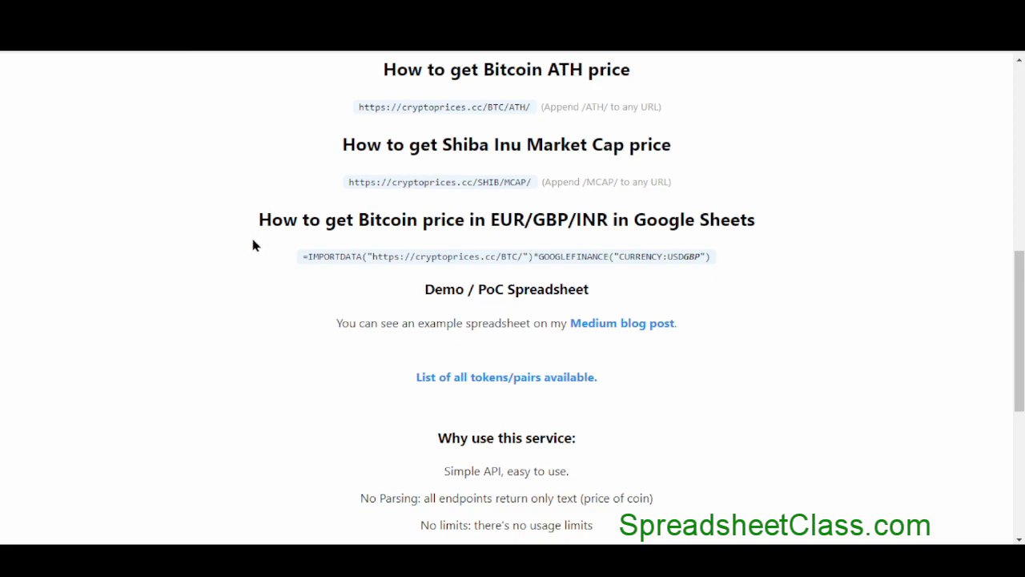
{"action": "scroll", "coordinate": [252, 242], "scroll_direction": "up", "scroll_amount": 6}
{"action": "scroll", "coordinate": [250, 245], "scroll_direction": "down", "scroll_amount": 4}
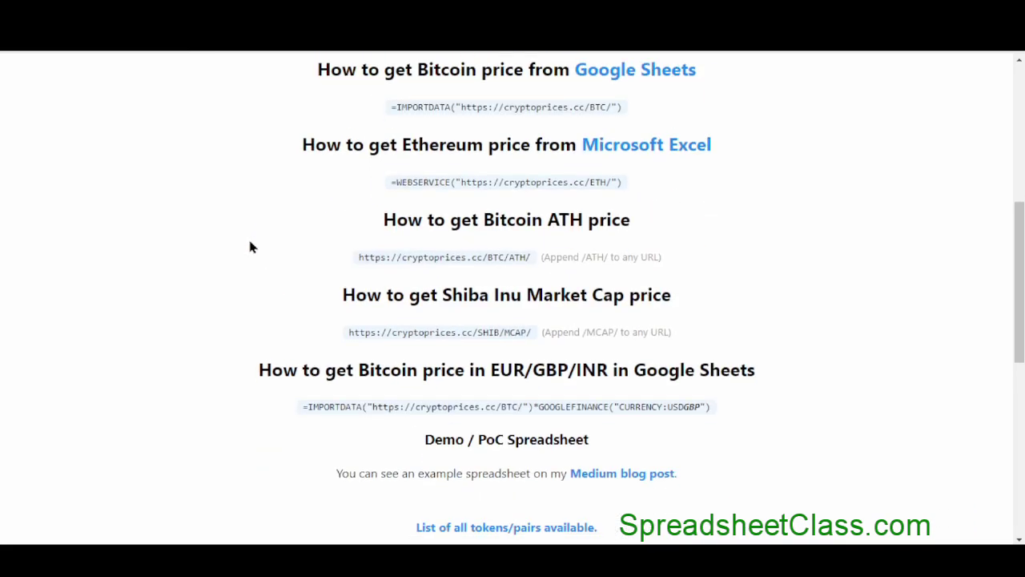
{"action": "scroll", "coordinate": [248, 246], "scroll_direction": "down", "scroll_amount": 3}
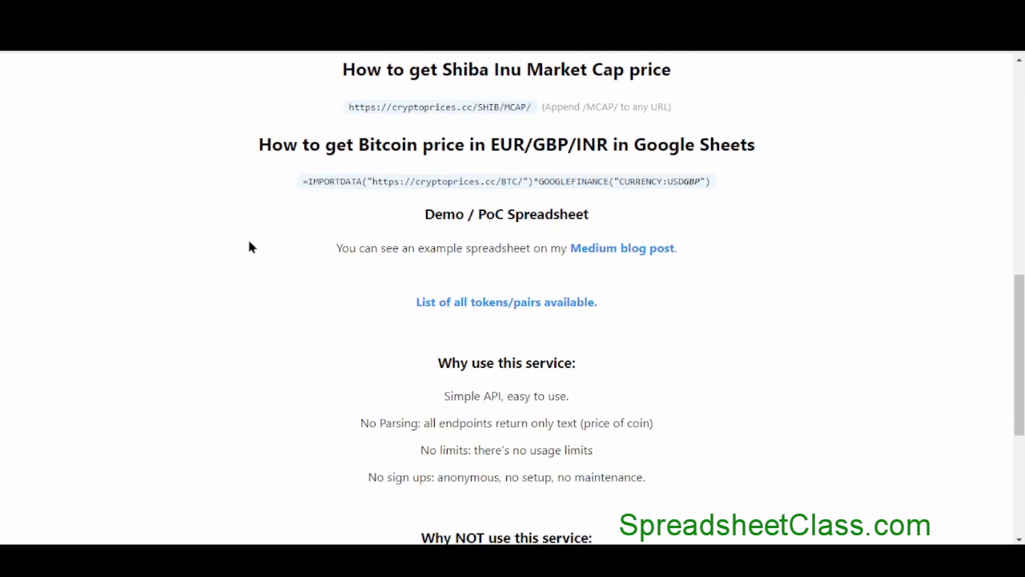
Look through the list of all available tokens/pairs and the example price URLs on the Crypto Prices main page
{"action": "left_click", "coordinate": [517, 311]}
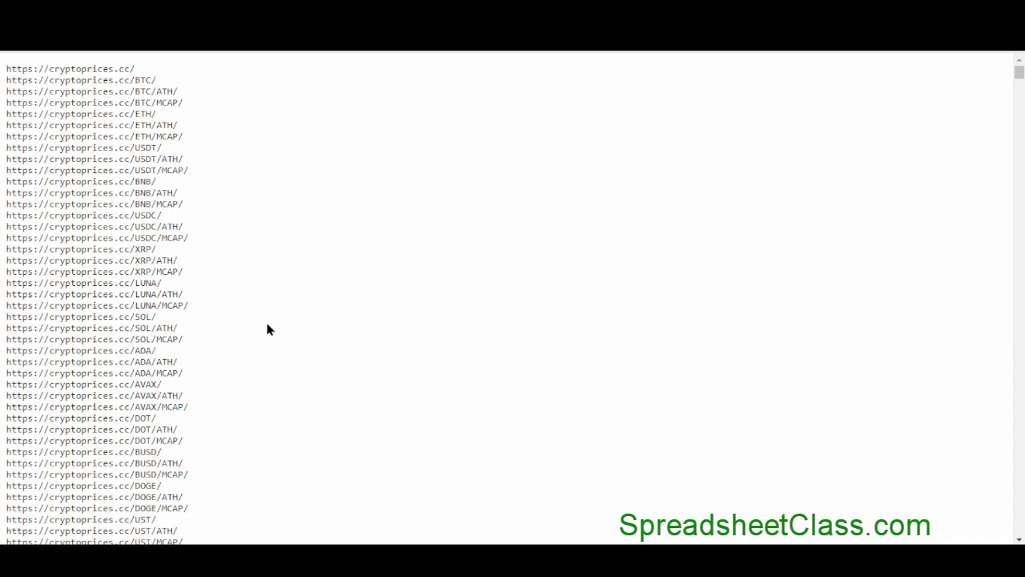
{"action": "scroll", "coordinate": [256, 312], "scroll_direction": "down", "scroll_amount": 5}
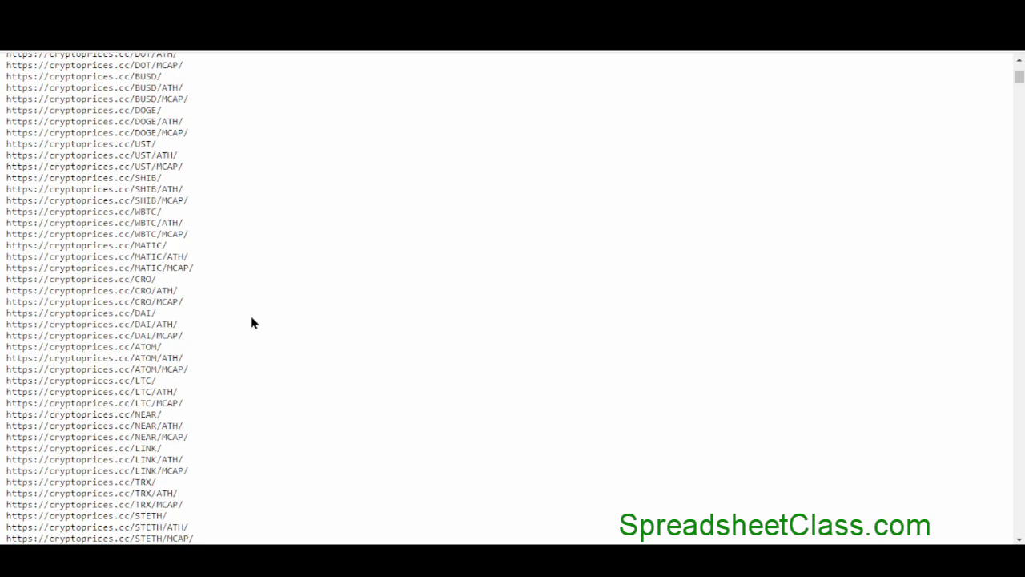
{"action": "key", "text": "ctrl+a"}
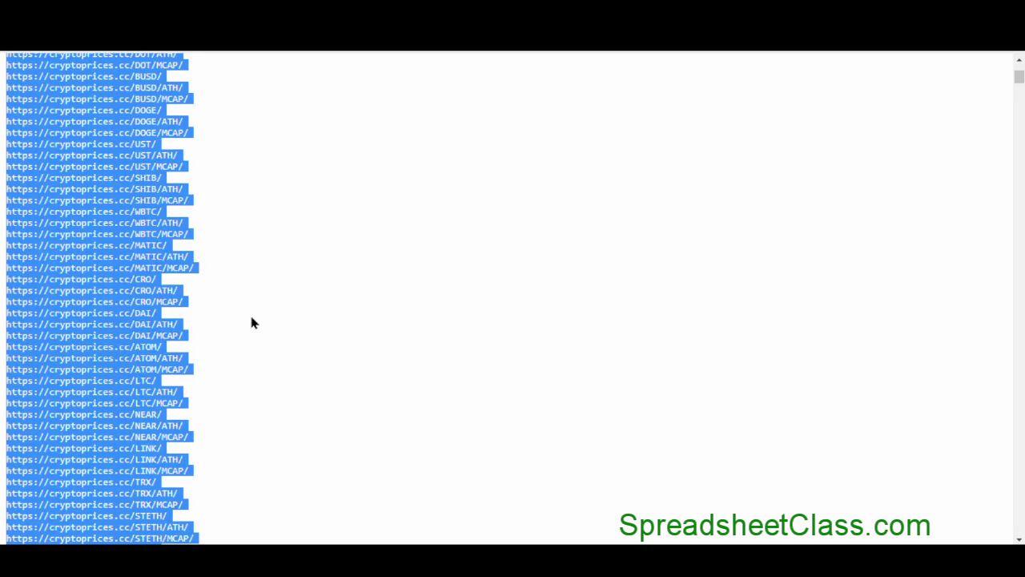
{"action": "left_click", "coordinate": [251, 317]}
{"action": "scroll", "coordinate": [251, 317], "scroll_direction": "up", "scroll_amount": 5}
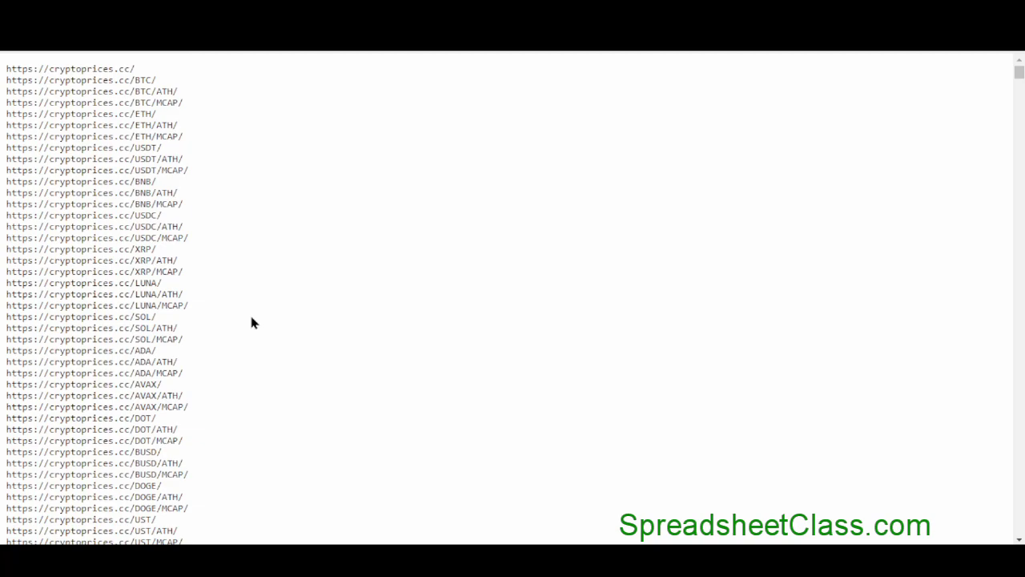
{"action": "scroll", "coordinate": [250, 322], "scroll_direction": "down", "scroll_amount": 5}
{"action": "scroll", "coordinate": [246, 321], "scroll_direction": "up", "scroll_amount": 5}
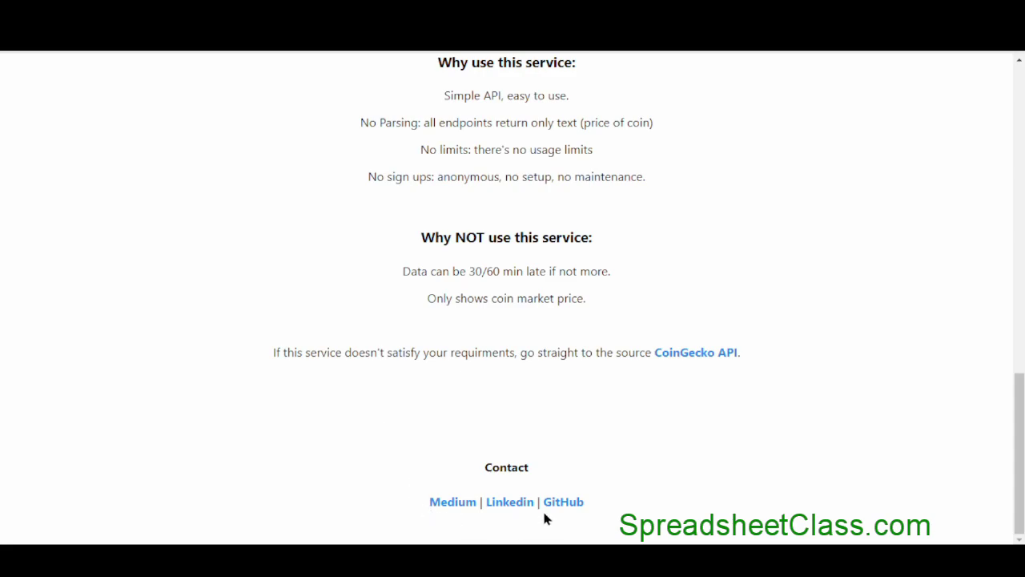
{"action": "scroll", "coordinate": [611, 438], "scroll_direction": "up", "scroll_amount": 10}
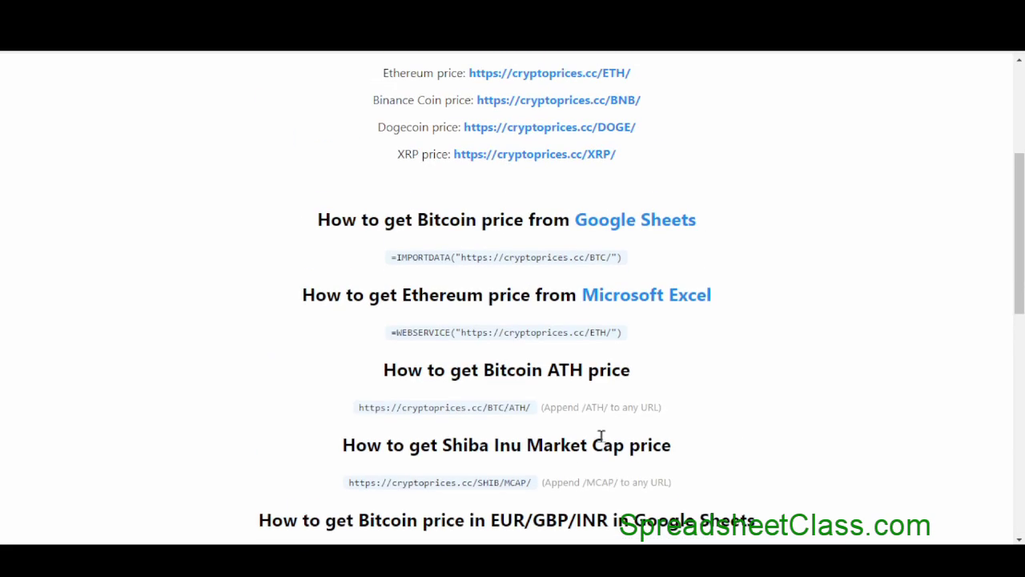
{"action": "scroll", "coordinate": [600, 437], "scroll_direction": "up", "scroll_amount": 3}
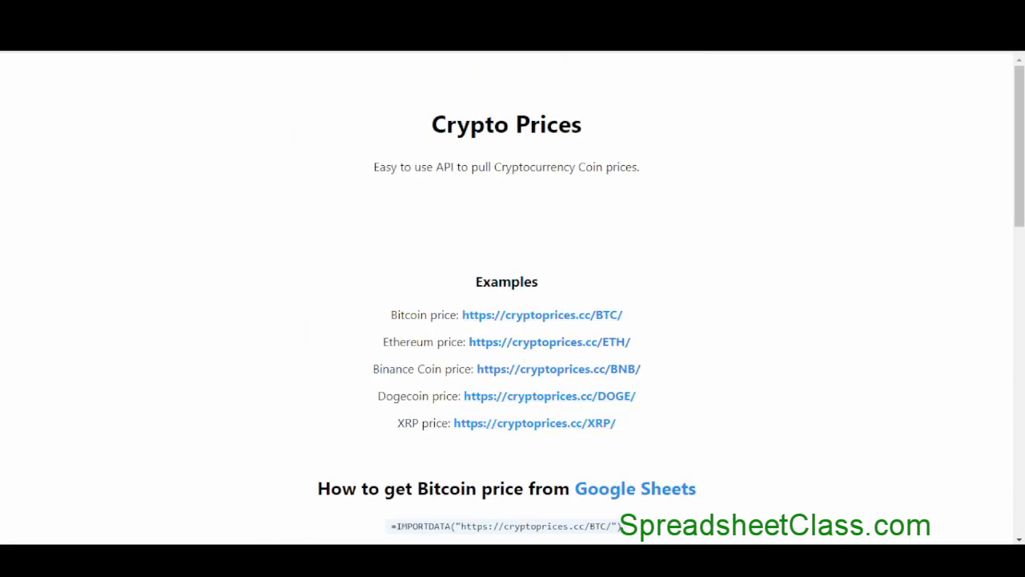
Switch back to the spreadsheet and enter =importdata(A4) in cell B4 to import the BTC price from its URL
{"action": "left_click", "coordinate": [205, 49]}
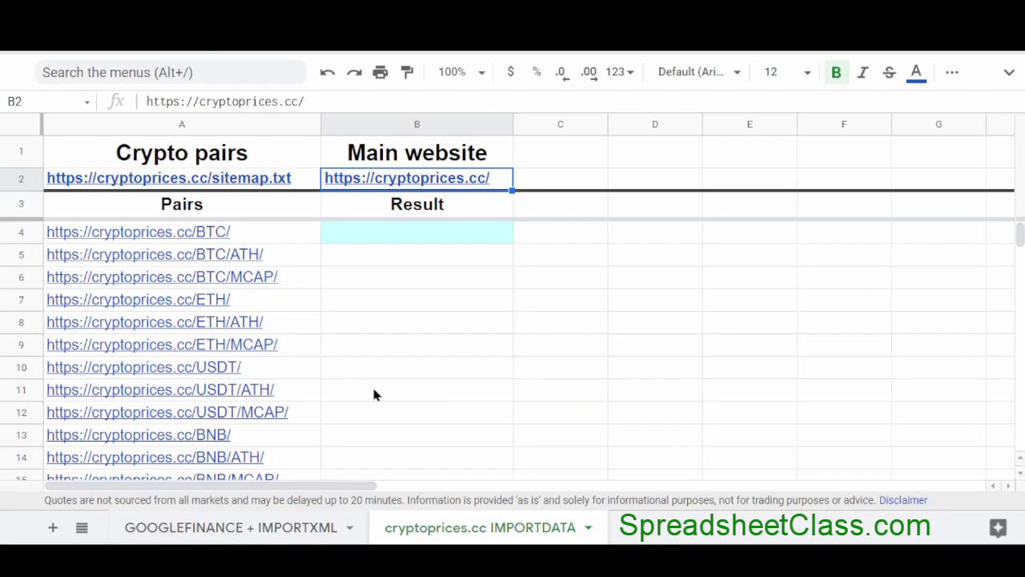
{"action": "left_click", "coordinate": [278, 234]}
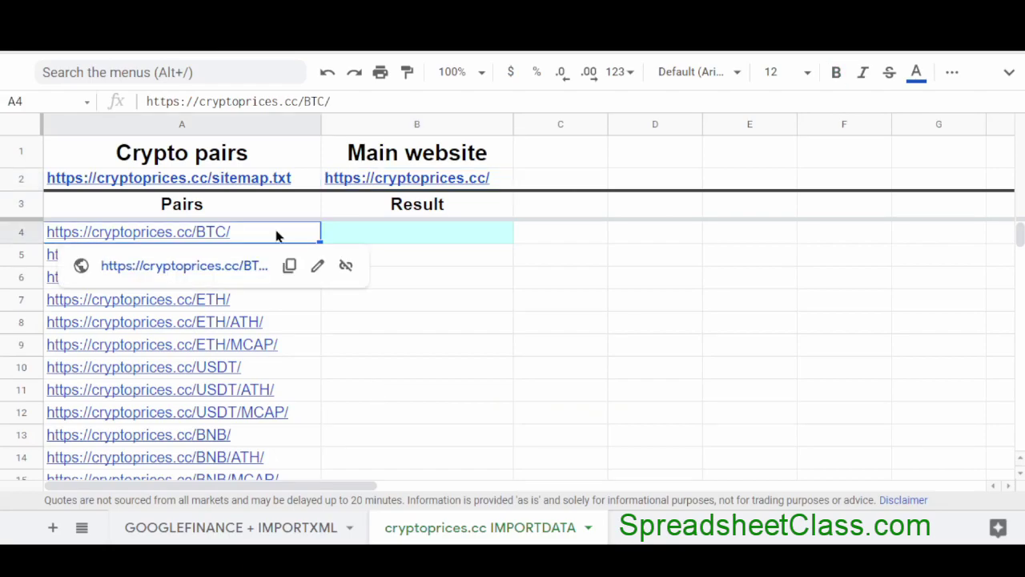
{"action": "left_click", "coordinate": [383, 234]}
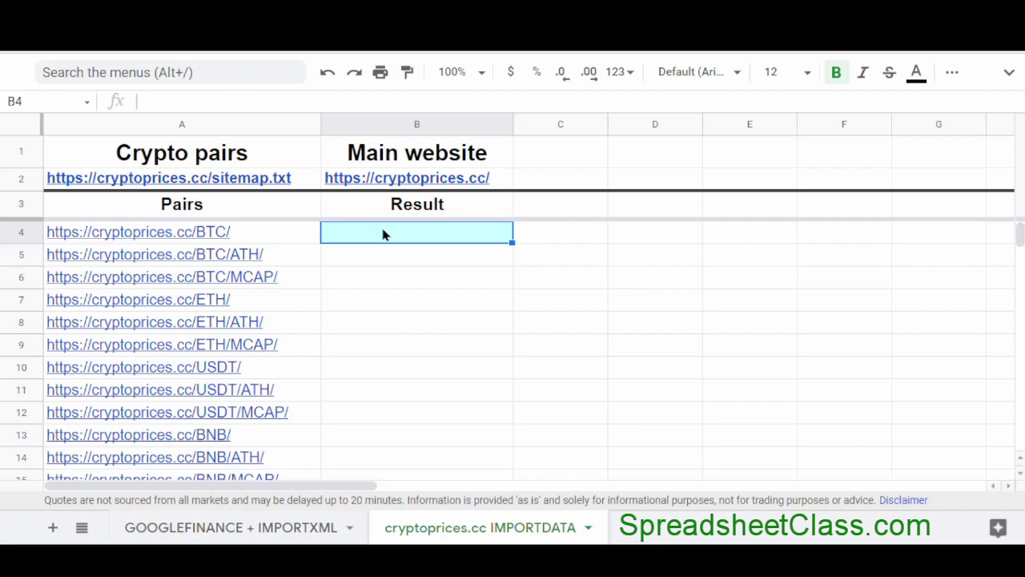
{"action": "type", "text": "=importdata"}
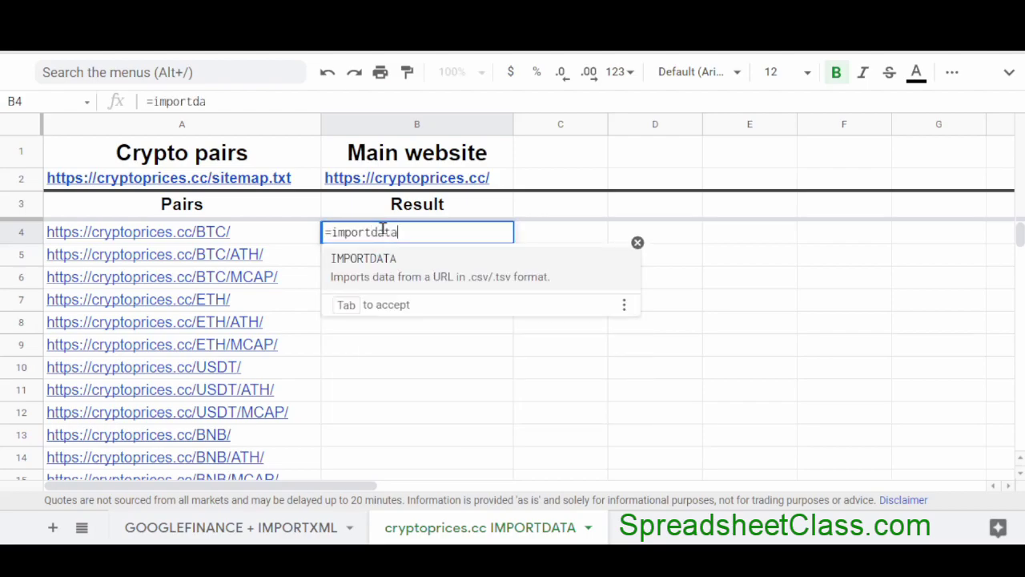
{"action": "type", "text": "("}
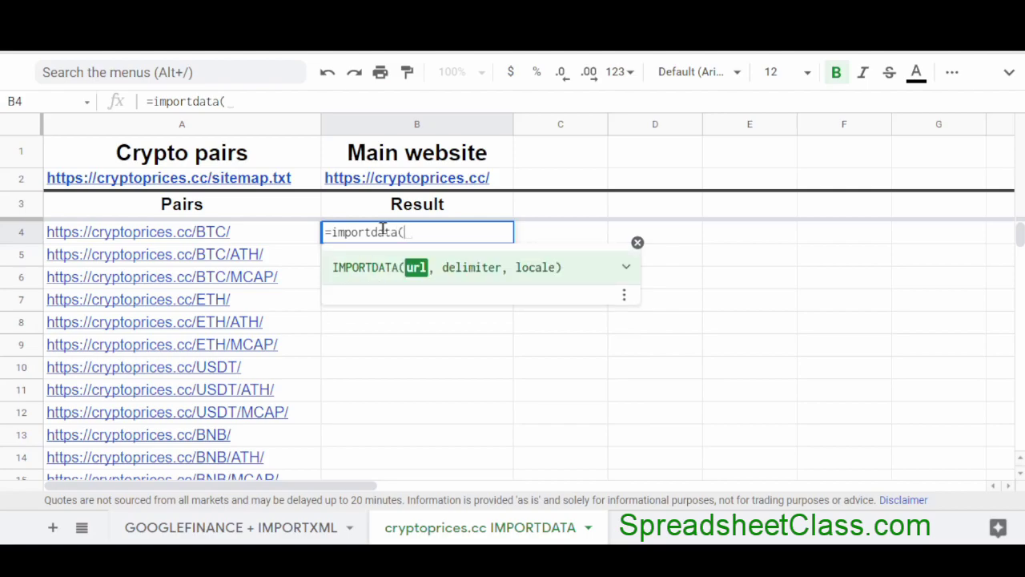
{"action": "mouse_move", "coordinate": [265, 230]}
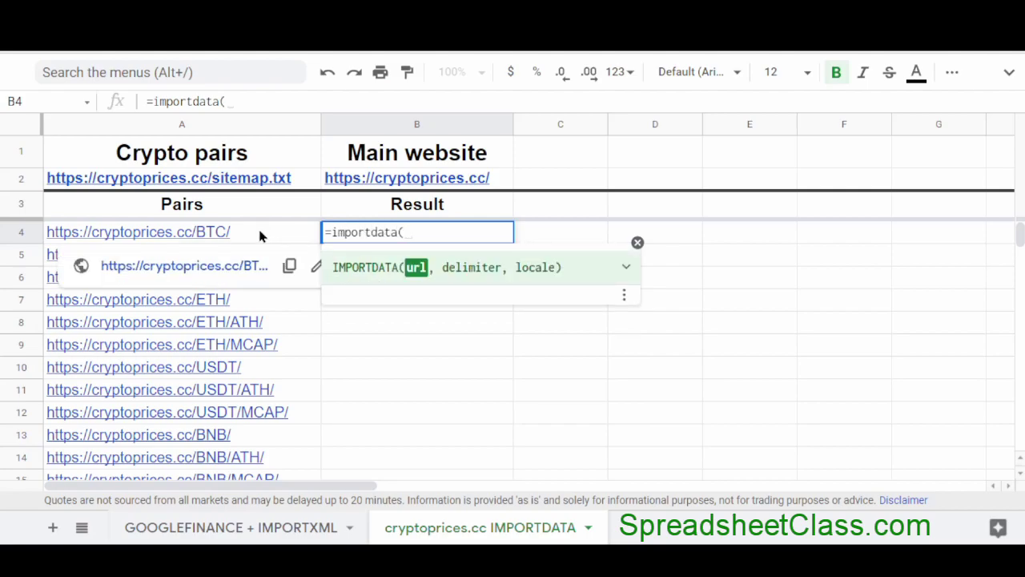
{"action": "left_click", "coordinate": [258, 235]}
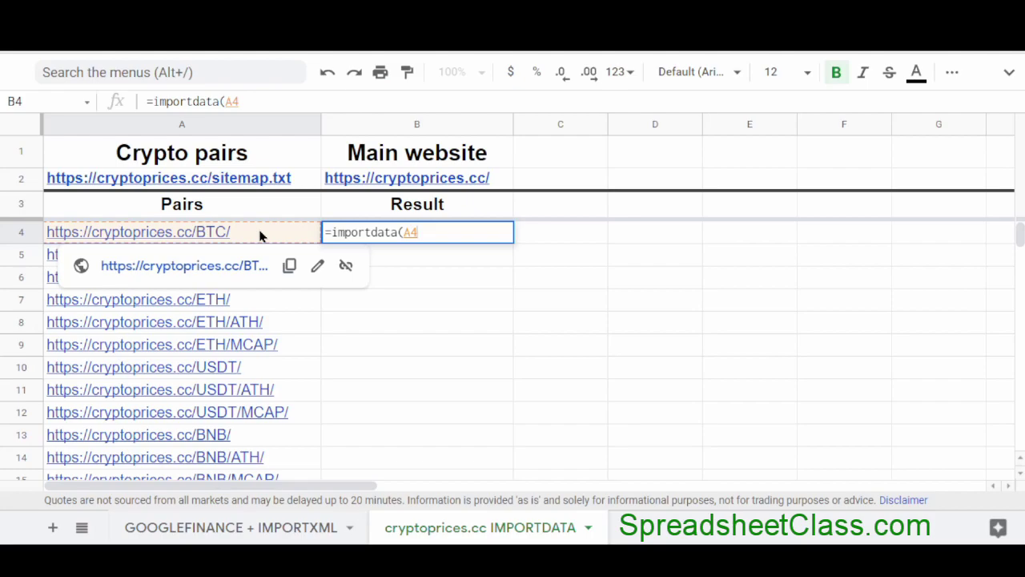
{"action": "key", "text": "Return"}
Fill the IMPORTDATA formula from B4 down through B10
{"action": "left_click", "coordinate": [505, 238]}
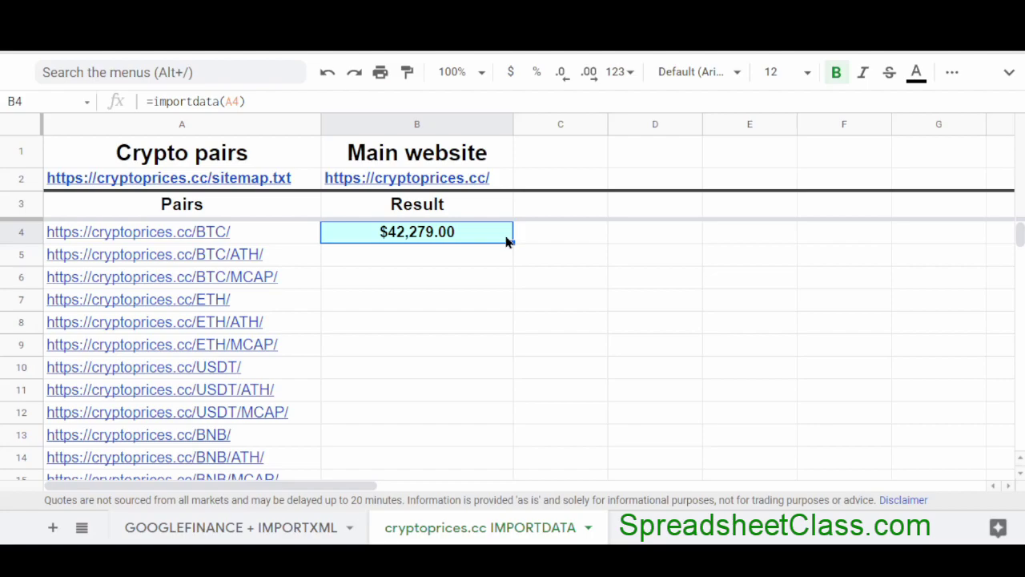
{"action": "left_click_drag", "start_coordinate": [508, 242], "coordinate": [504, 370]}
{"action": "left_click", "coordinate": [524, 377]}
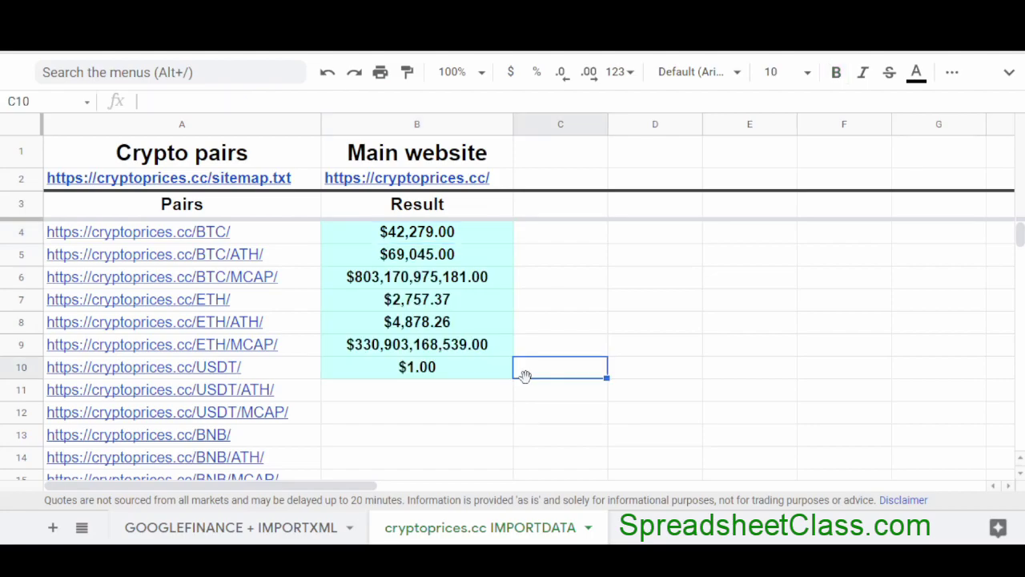